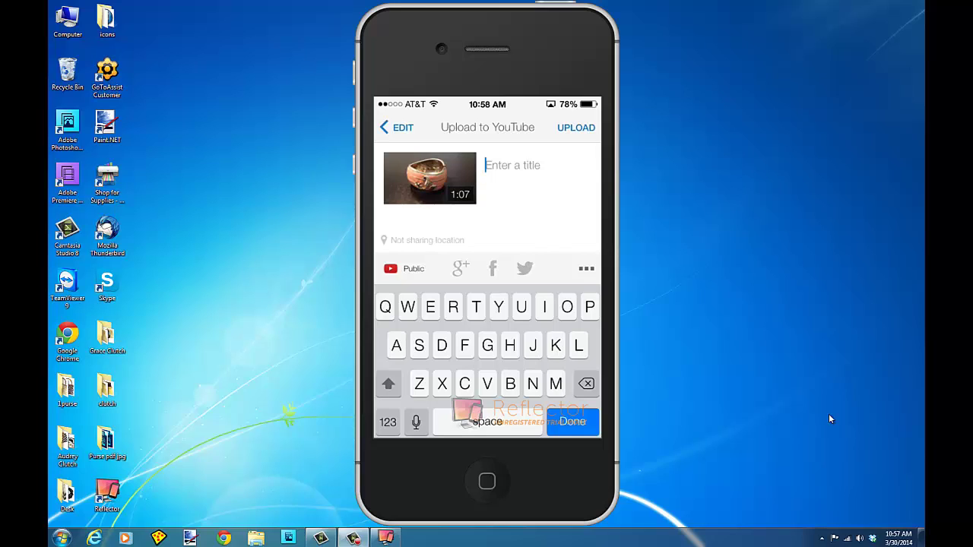
Title the 1:07 clip's upload 'Sea Life Bracelet Coral'.
text(Sea)
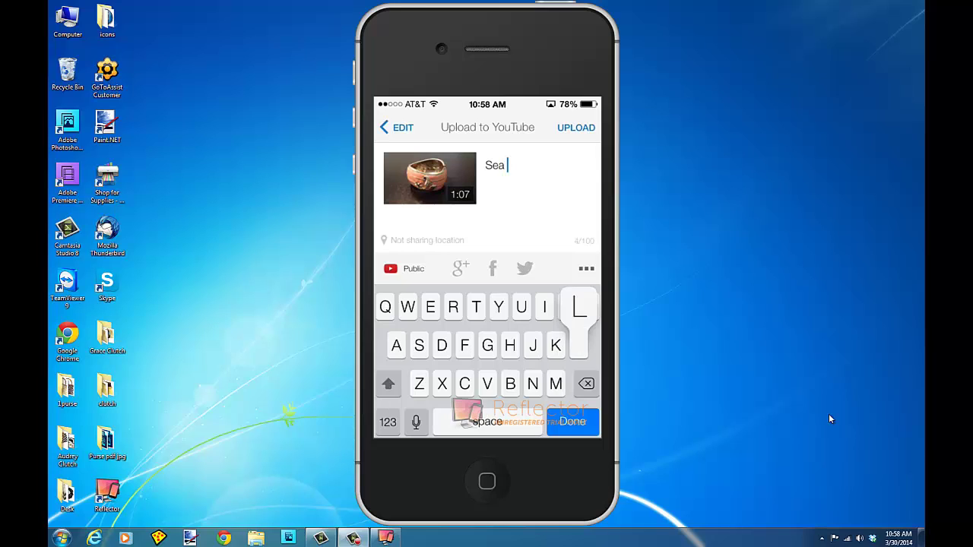
text( Life Bracelet)
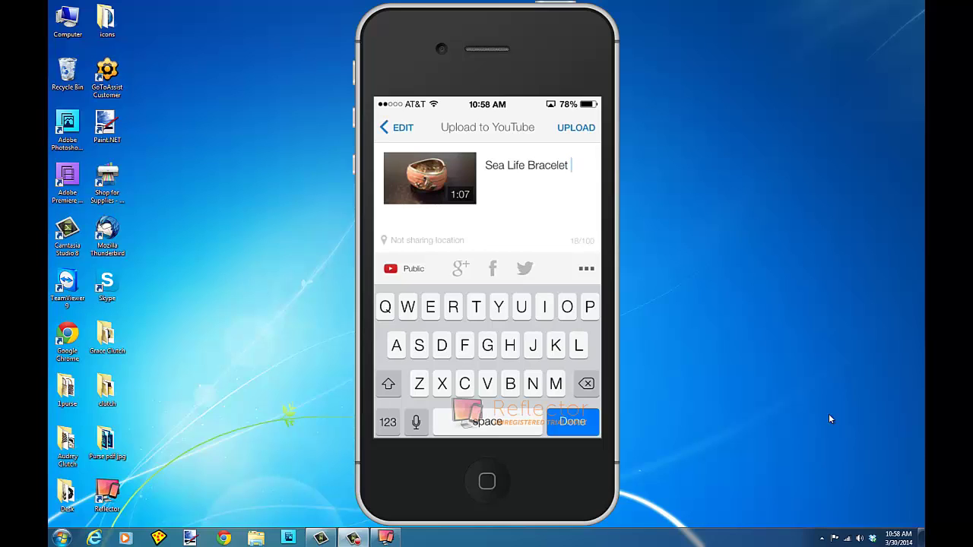
text(Coral)
Confirm the title to reveal the 'via YouTube Capture' description field.
key(Return)
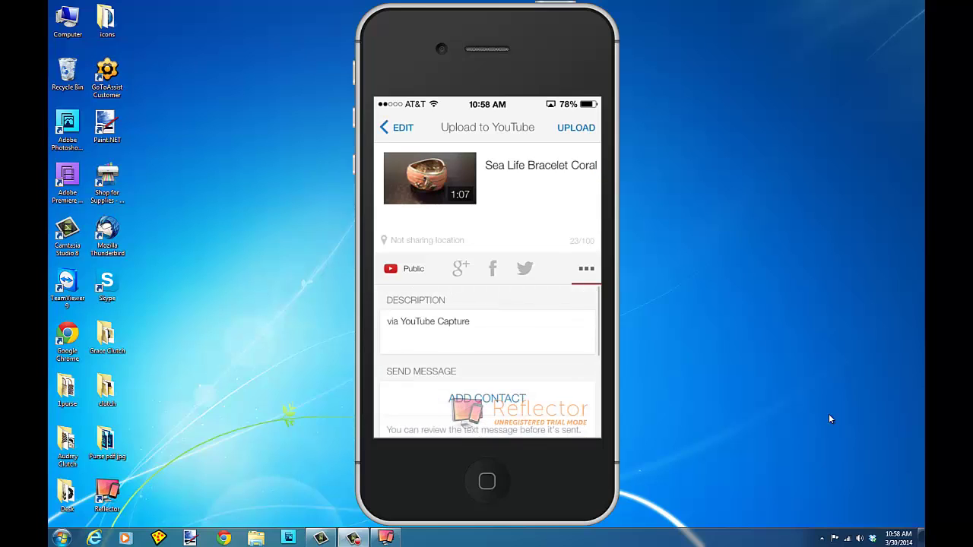